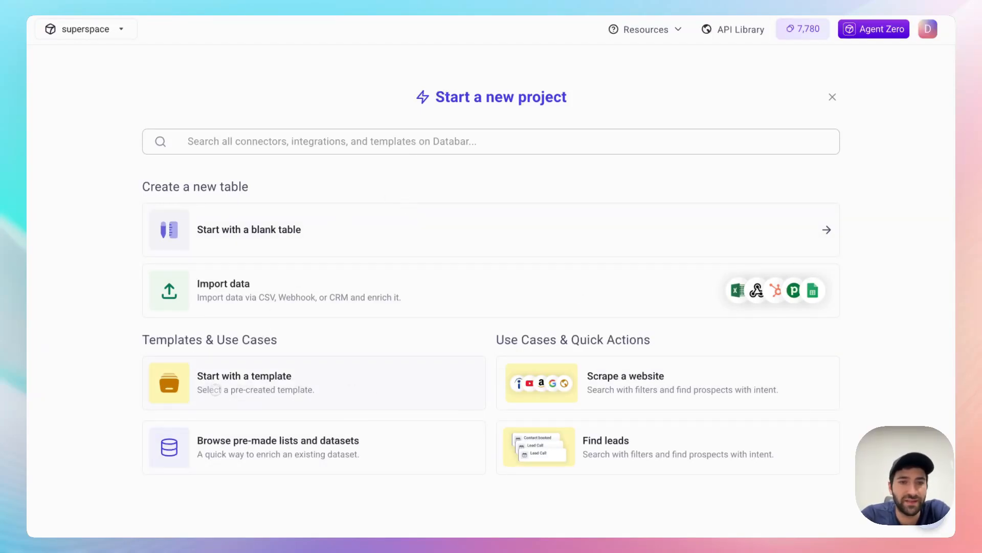
Create a project from the template for finding local businesses in bulk with Google Maps
left_click(250, 384)
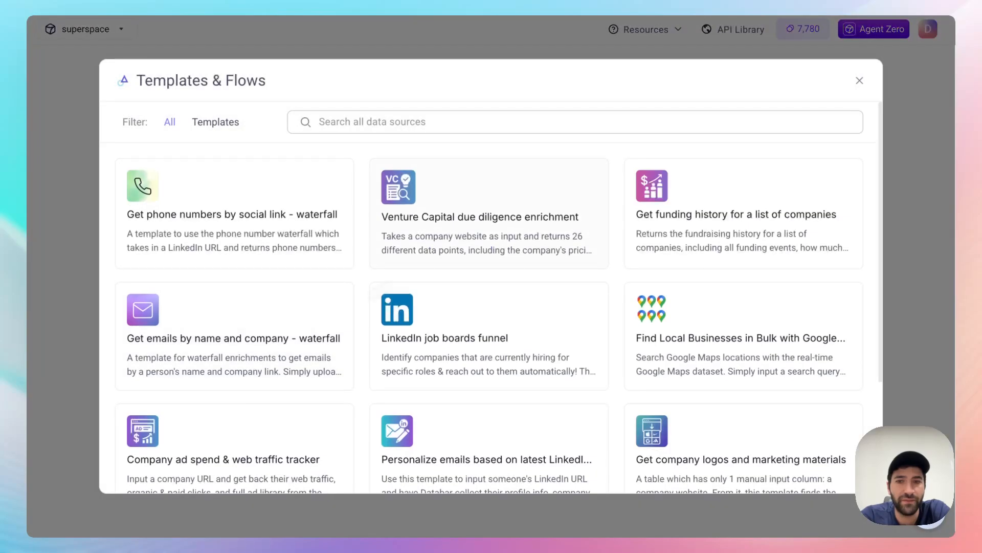
scroll(490, 277, "down", 2)
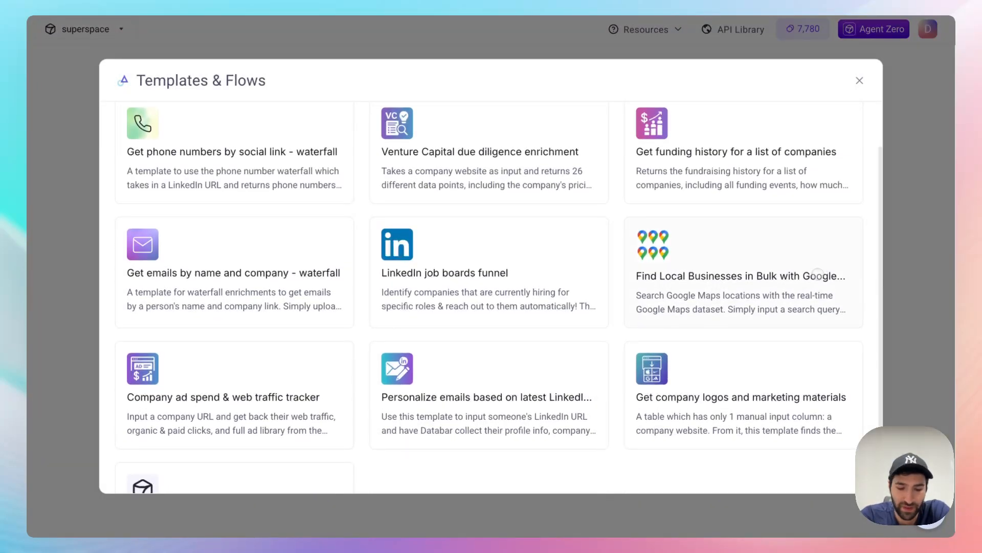
left_click(758, 271)
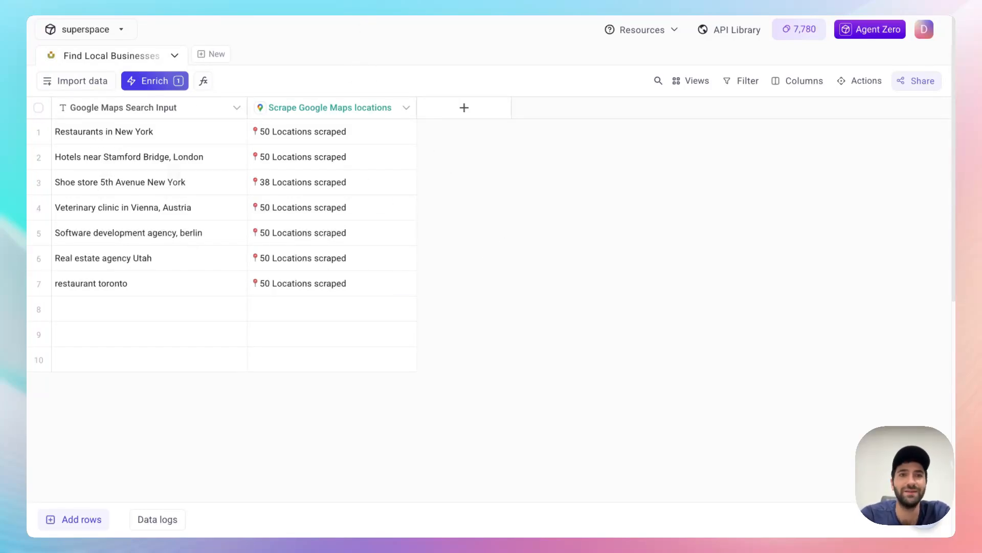
Delete all seven sample search rows, from Restaurants in New York through restaurant toronto
left_click(114, 309)
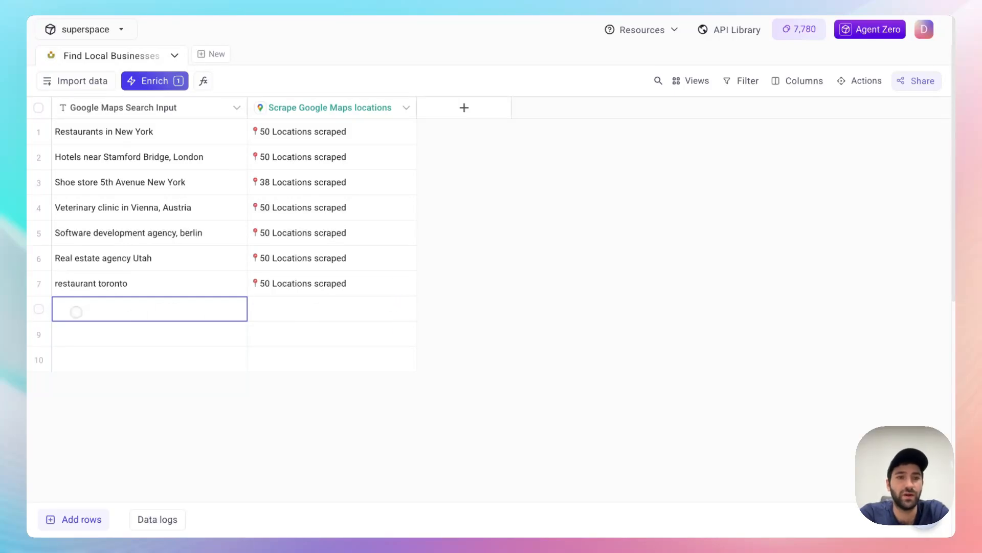
left_click(39, 131)
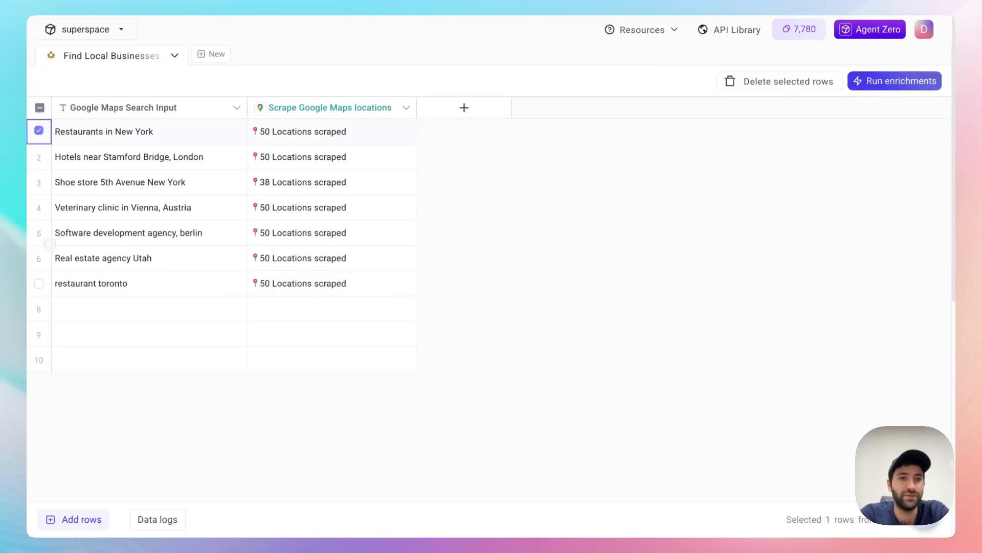
left_click(39, 283, "shift")
left_click(806, 80)
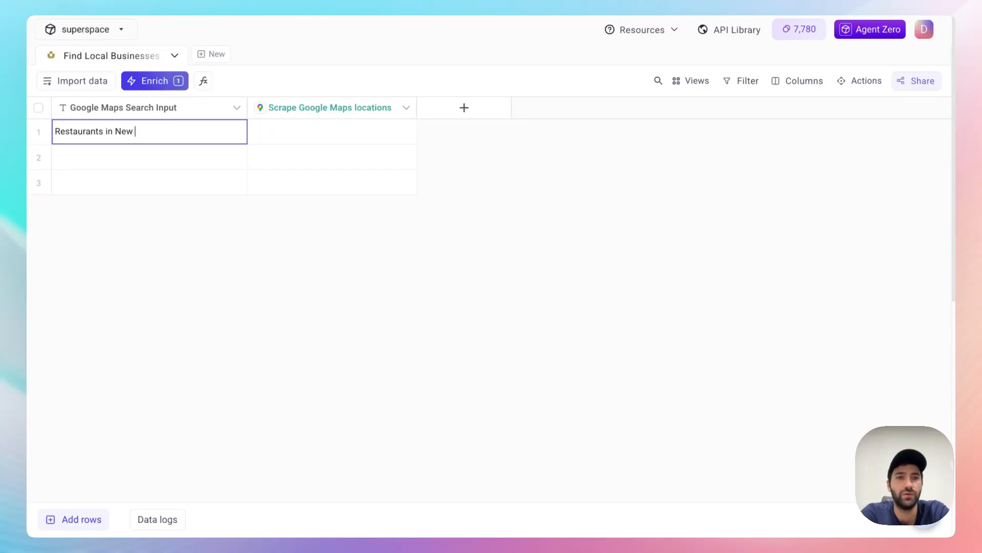
Enter the search inputs "Restaurants in New York" and "Restaurants in Los Angeles", and run the Google Maps scrape on both rows
key("Return")
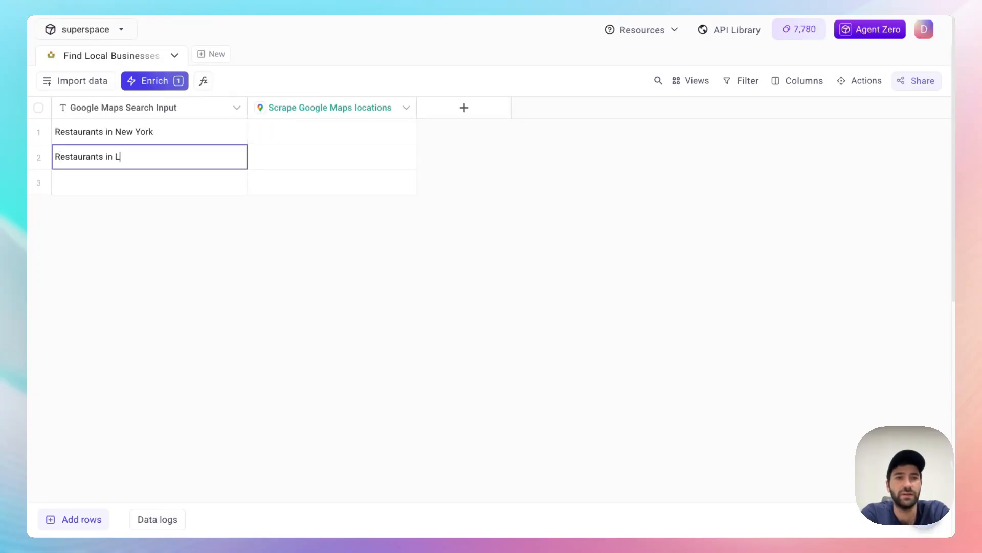
type("geles")
key("Return")
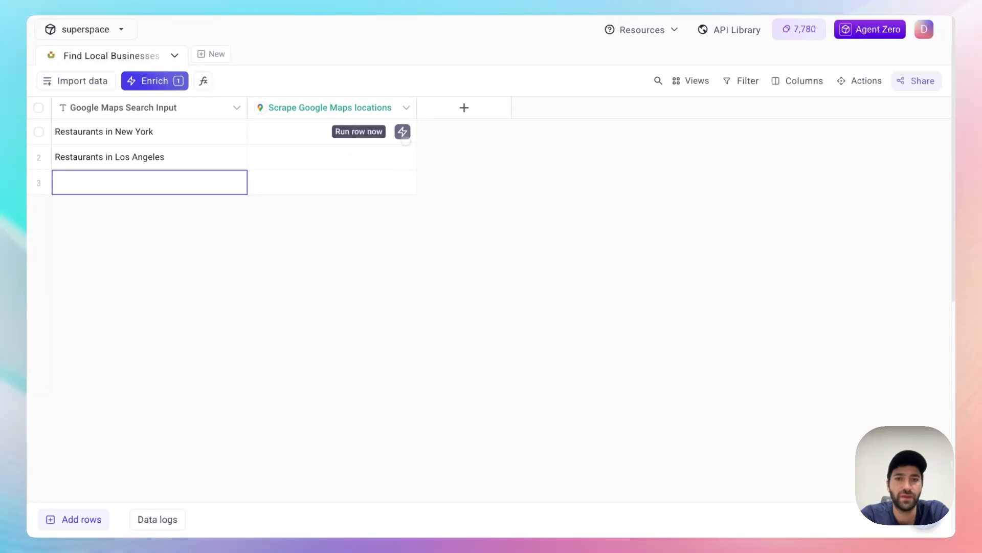
left_click(401, 133)
left_click(482, 179)
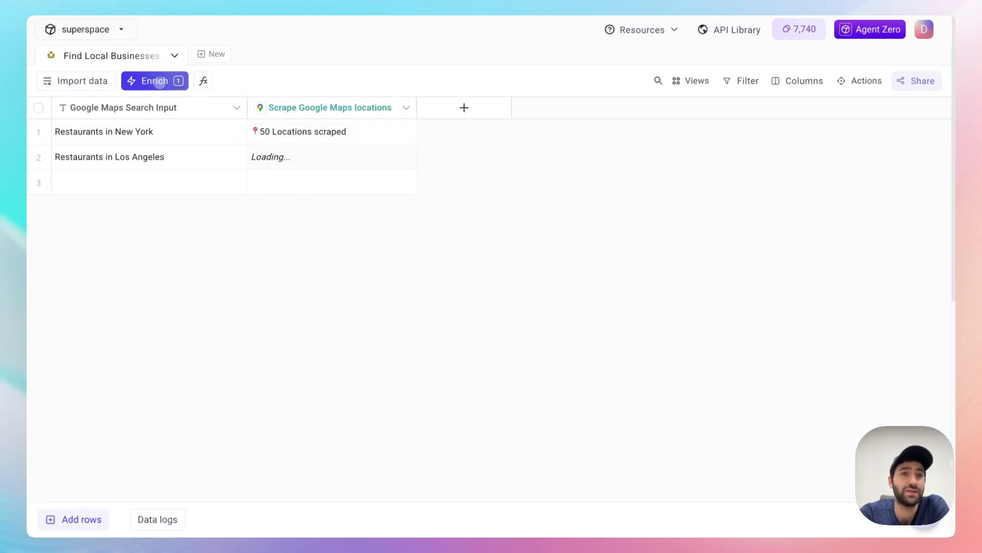
Review the Google Maps search enrichment's mapping, number of locations, region and automation settings, and close them without saving
left_click(158, 82)
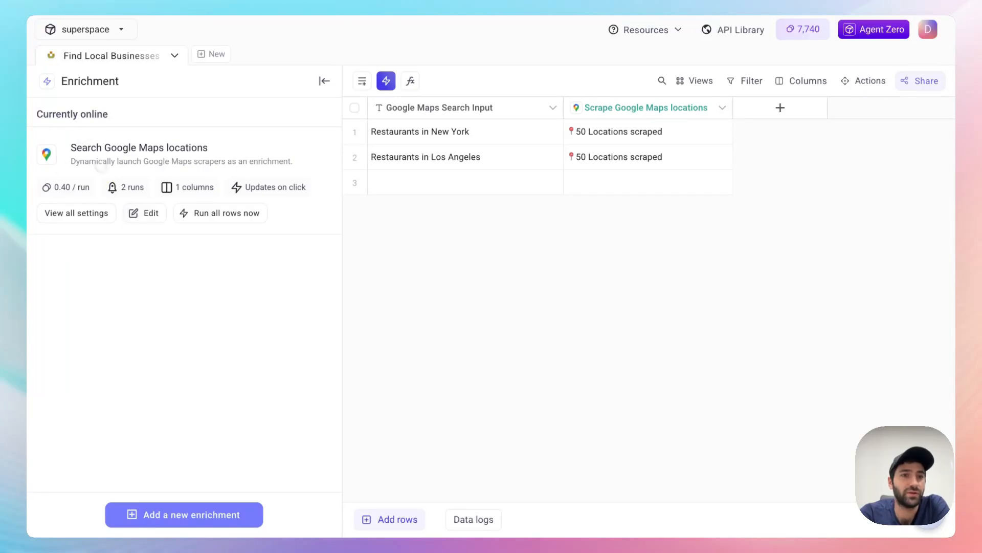
left_click(145, 213)
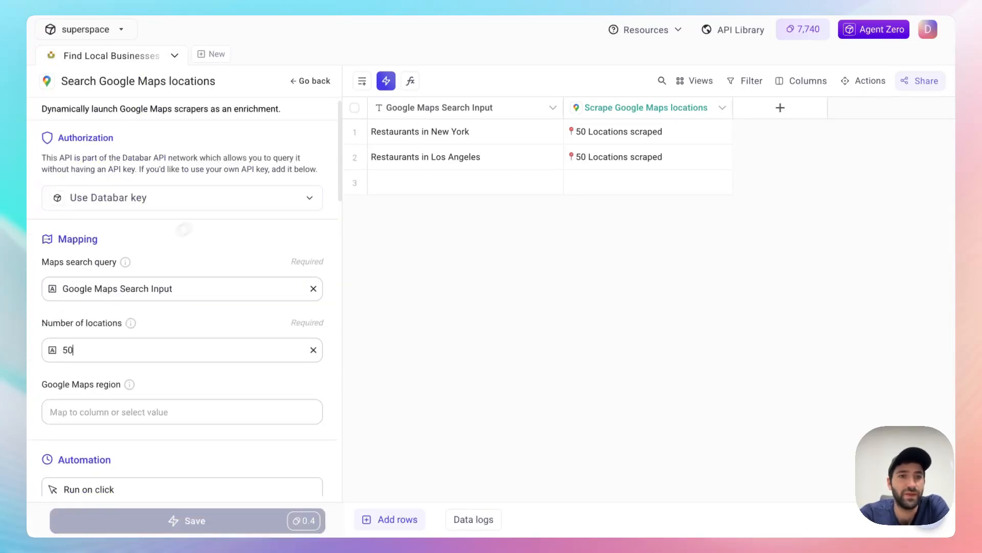
scroll(217, 201, "down", 2)
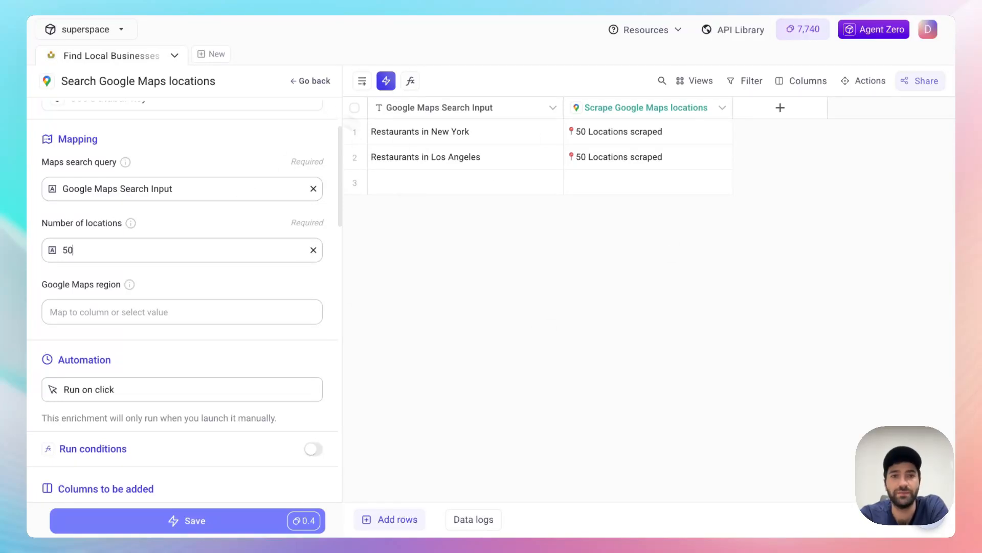
left_click(310, 81)
left_click(324, 81)
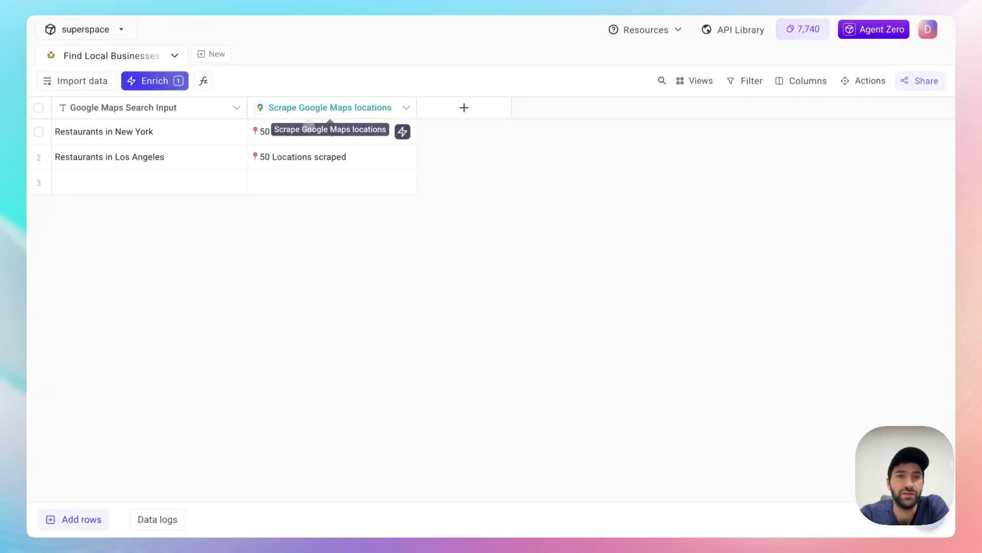
Examine the locations scraped for Restaurants in New York in table form, including contact, rating, address and review columns
left_click(305, 136)
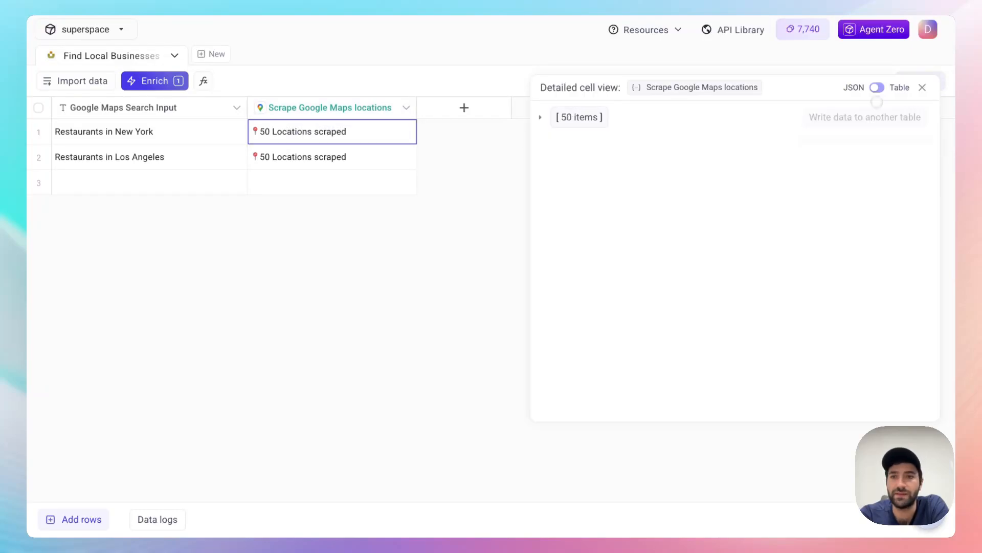
left_click(877, 87)
scroll(679, 197, "down", 10)
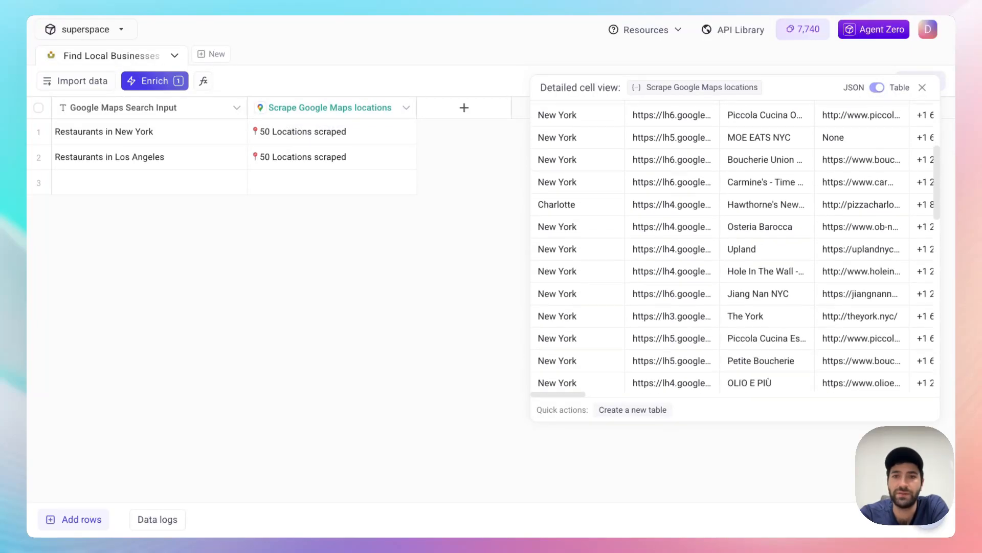
scroll(665, 204, "down", 1)
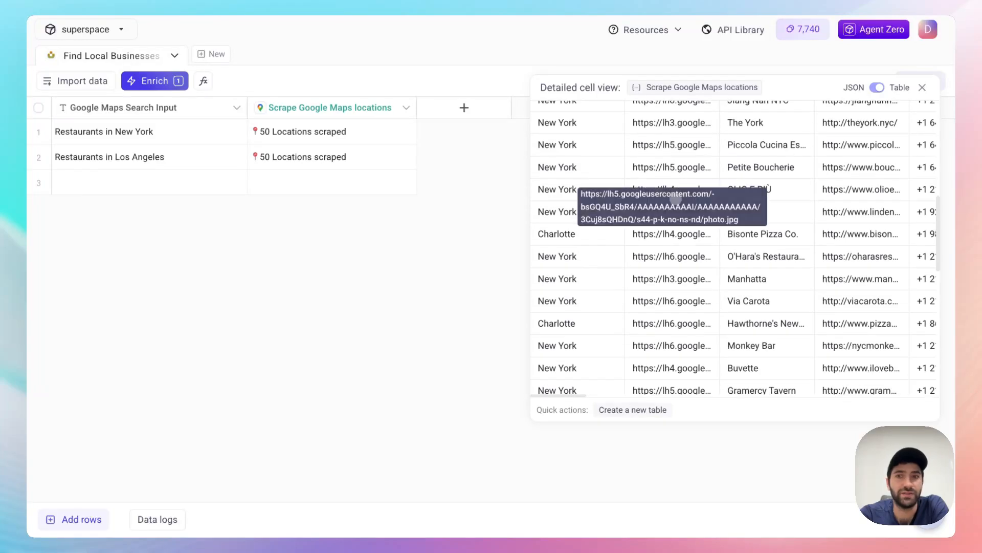
scroll(665, 205, "right", 3)
scroll(703, 301, "up", 10)
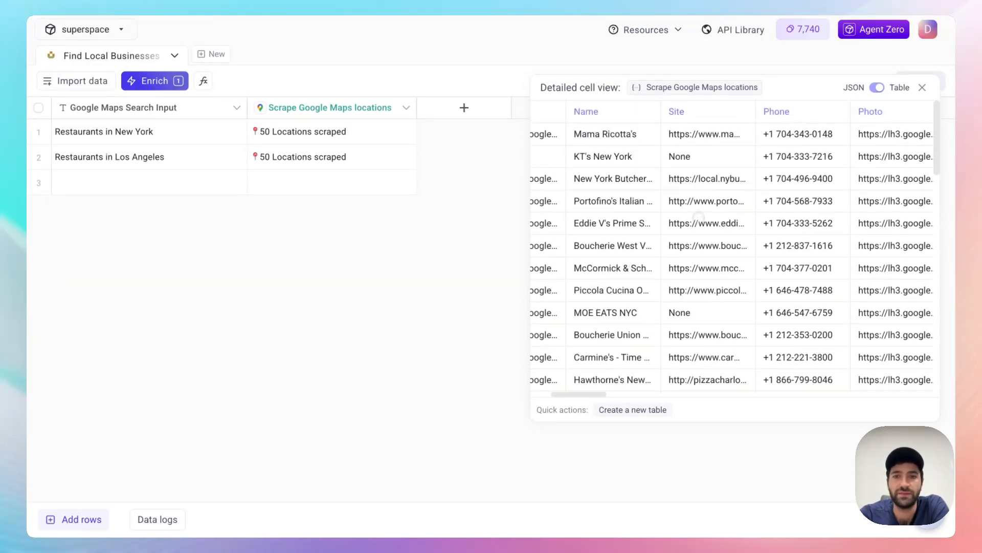
scroll(698, 218, "left", 2)
scroll(642, 240, "down", 3)
scroll(665, 220, "right", 8)
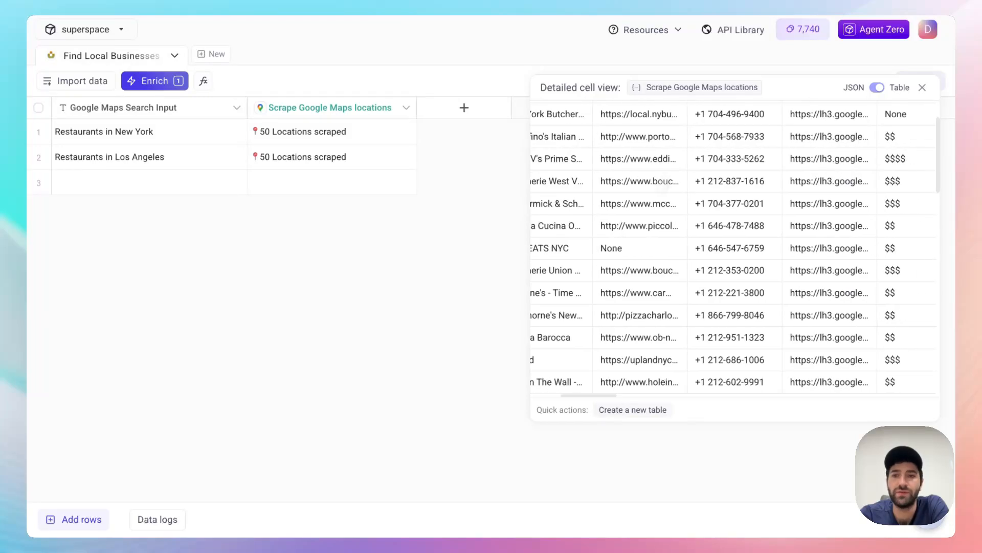
scroll(666, 254, "up", 2)
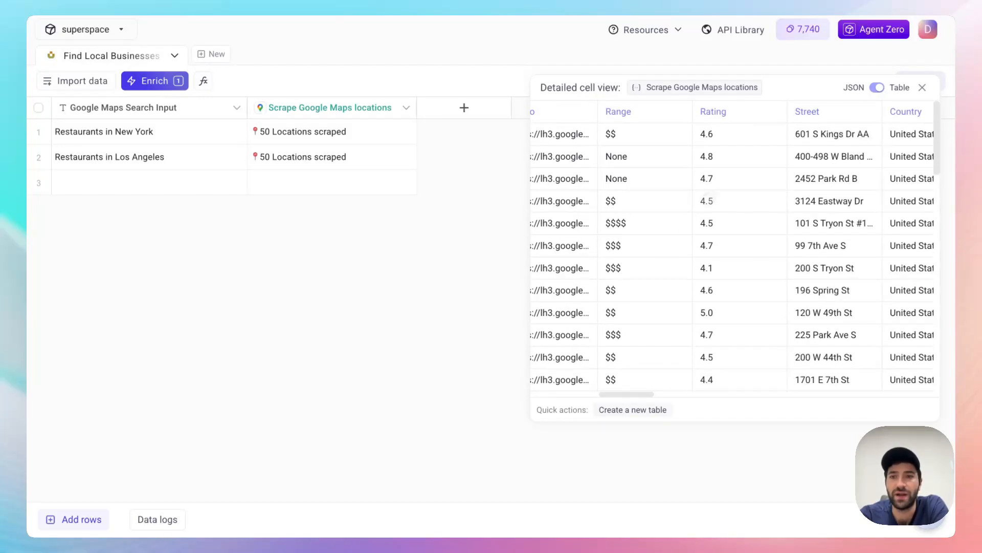
scroll(716, 204, "right", 4)
scroll(699, 225, "right", 4)
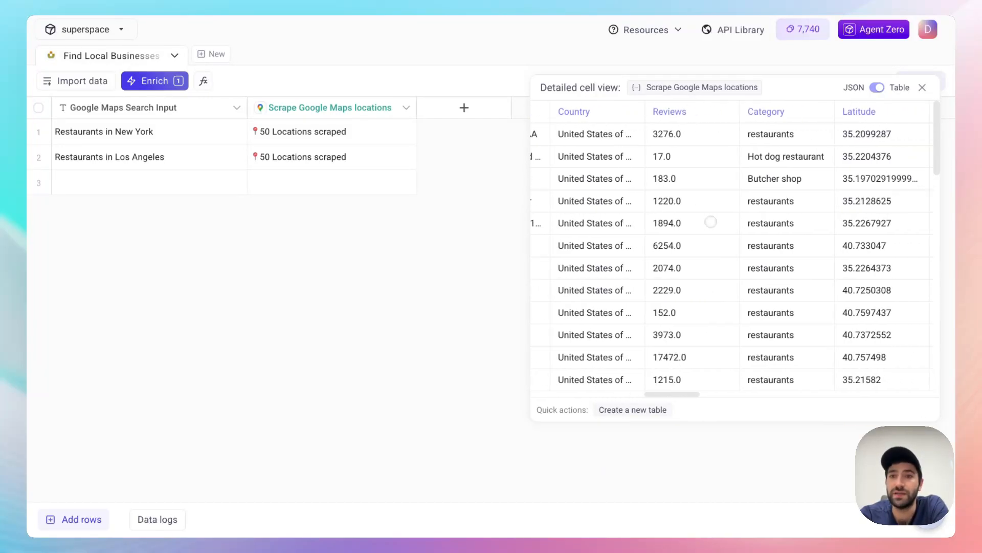
scroll(671, 260, "right", 2)
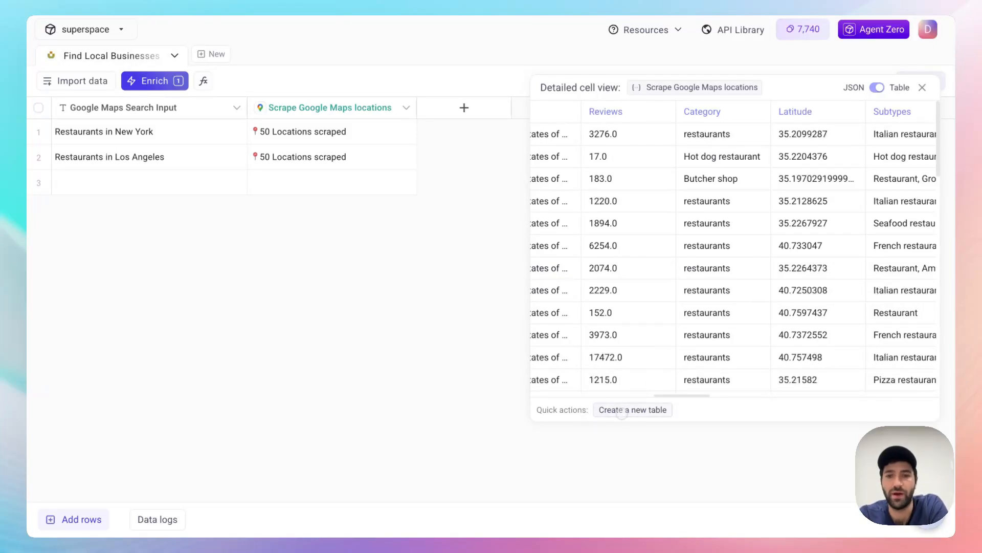
Set the scraped locations to be written to a new table named "Restaurants in the US"
left_click(619, 409)
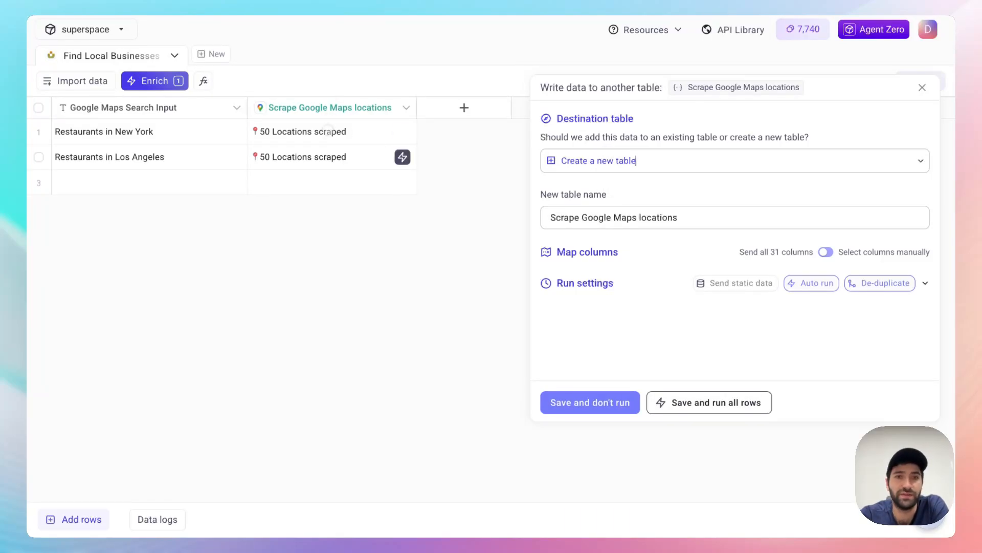
left_click(660, 214)
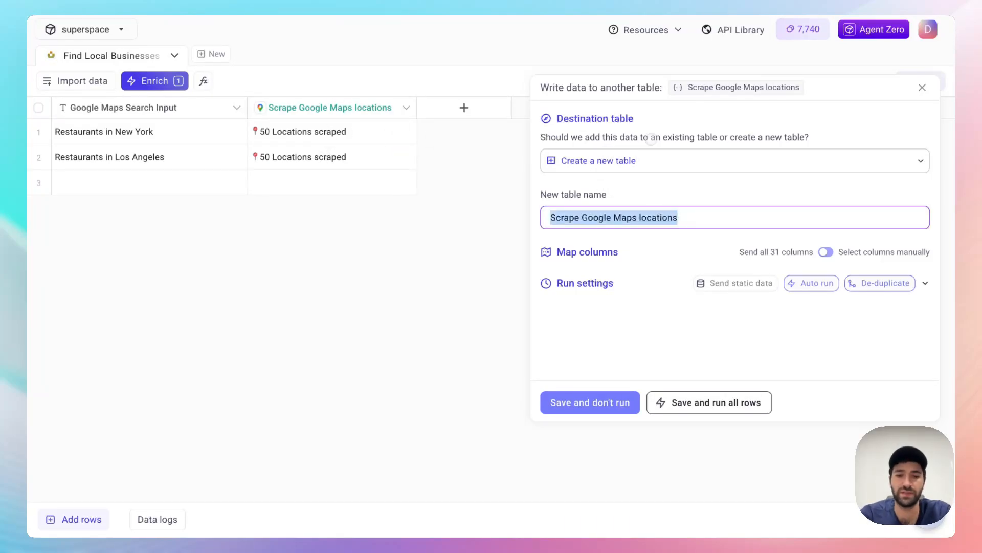
key("BackSpace")
type("Resta")
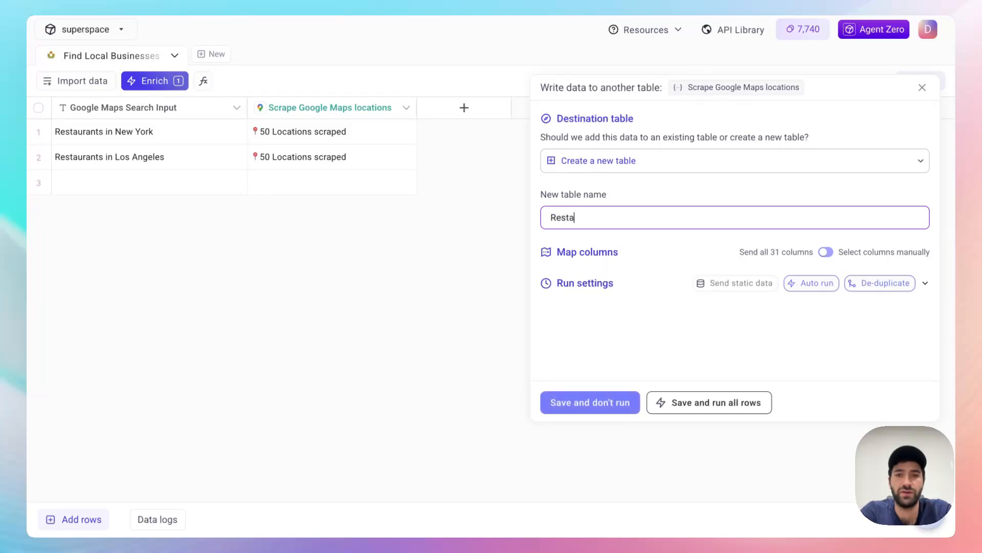
type("urants in the US")
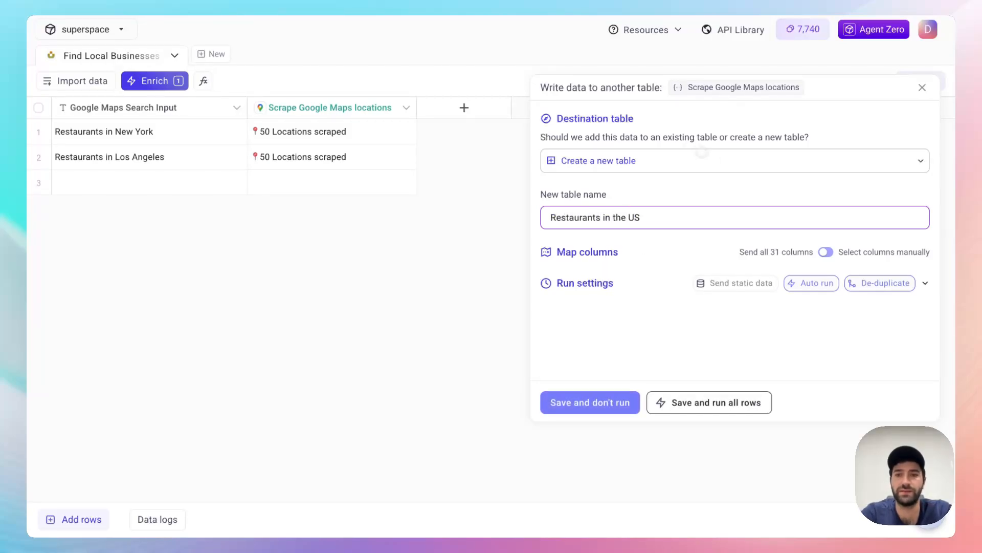
left_click(735, 306)
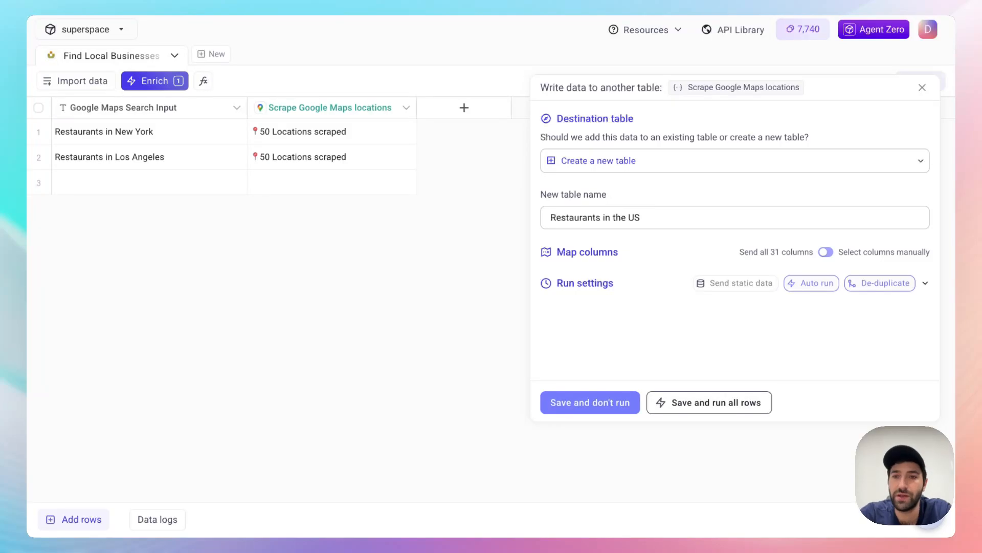
Switch the column mapping to manual selection and remove the Longitude, Verified and Menu_link columns
left_click(824, 252)
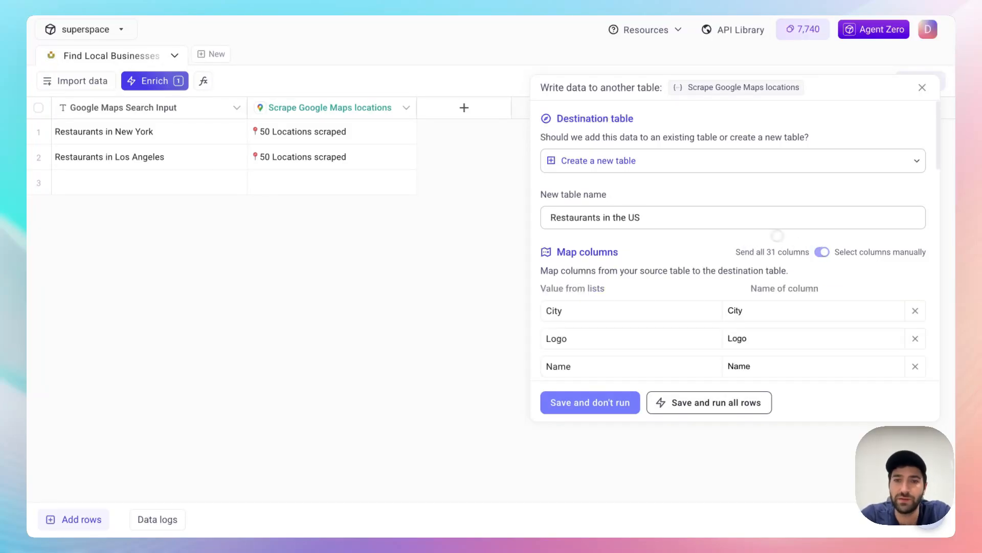
scroll(768, 233, "down", 3)
scroll(627, 299, "down", 6)
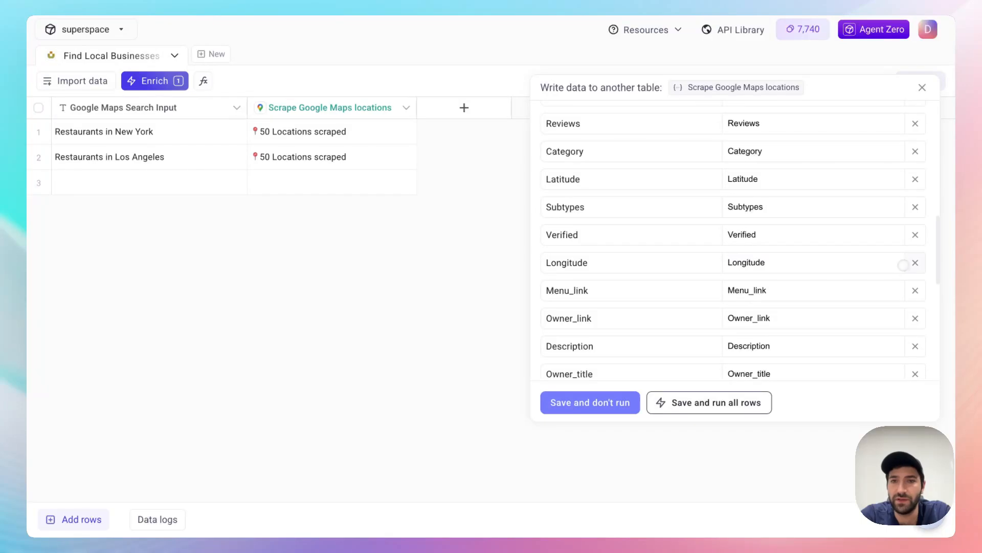
left_click(915, 263)
left_click(916, 235)
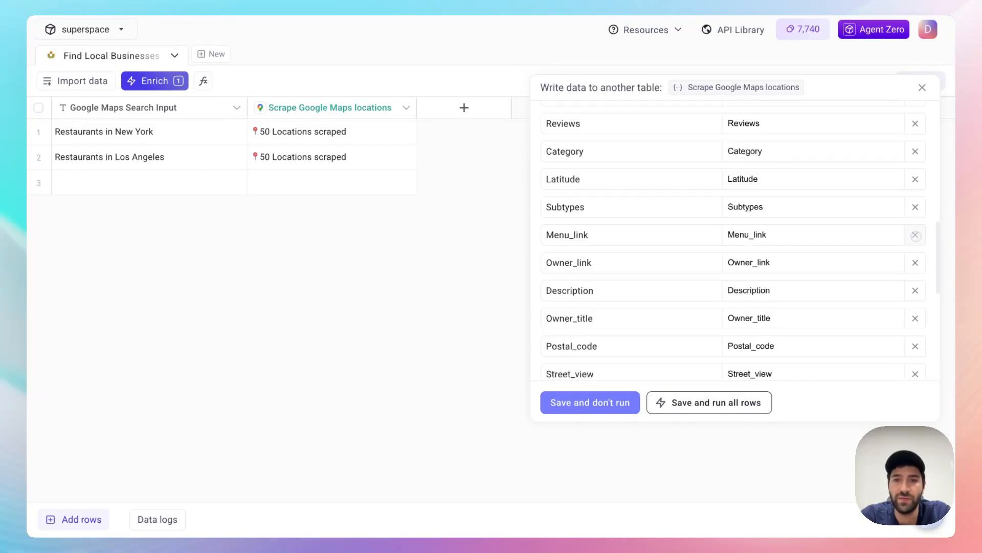
left_click(915, 234)
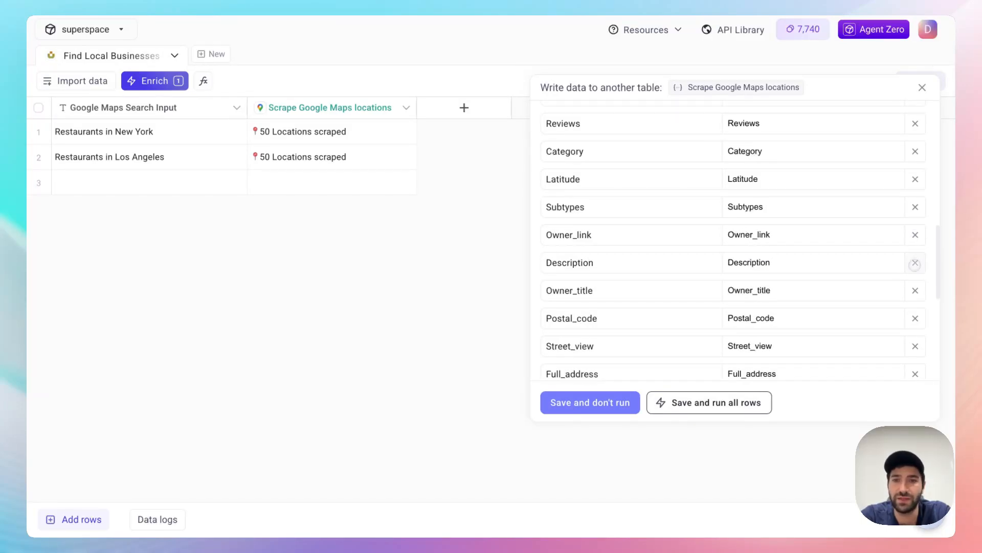
Remove the Postal_code, Street_view, Photos_count, Reviews_data, Popular_times and Working_hours columns from the mapping
scroll(678, 248, "down", 3)
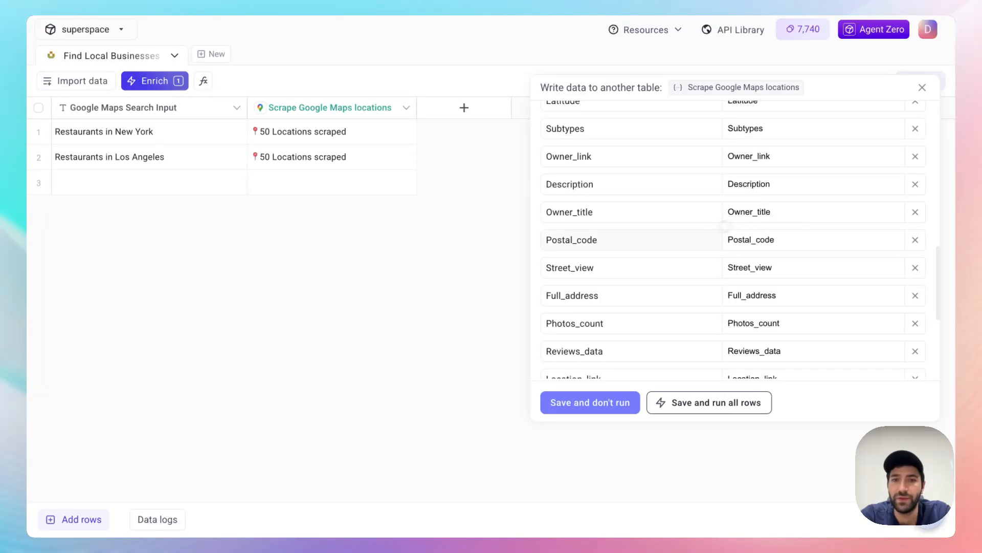
scroll(653, 237, "down", 1)
left_click(914, 212)
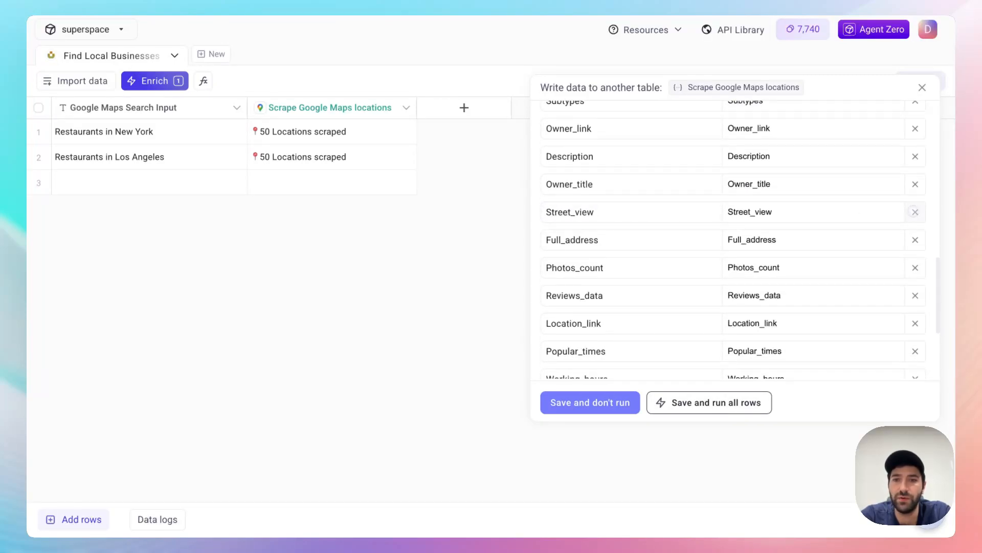
left_click(915, 212)
scroll(721, 208, "down", 1)
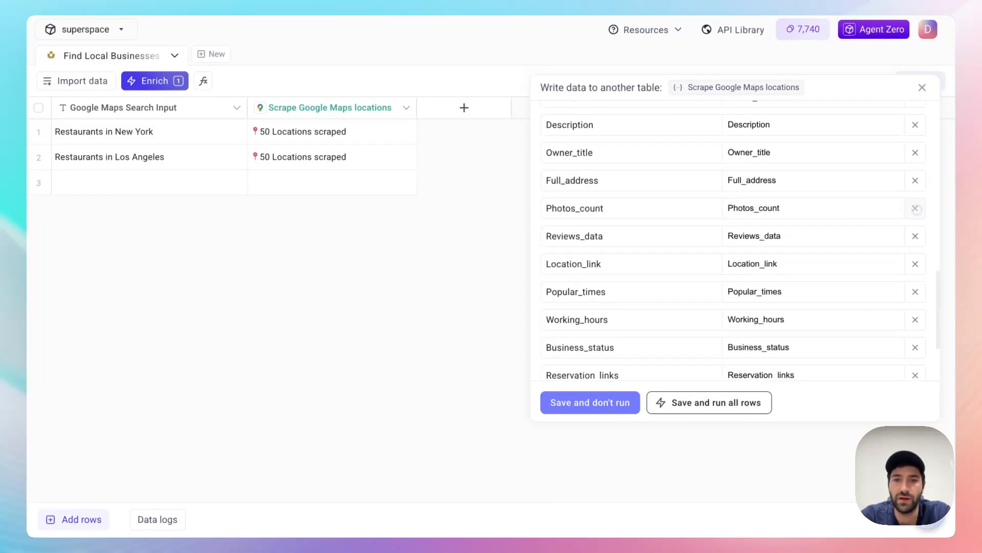
left_click(915, 209)
left_click(915, 208)
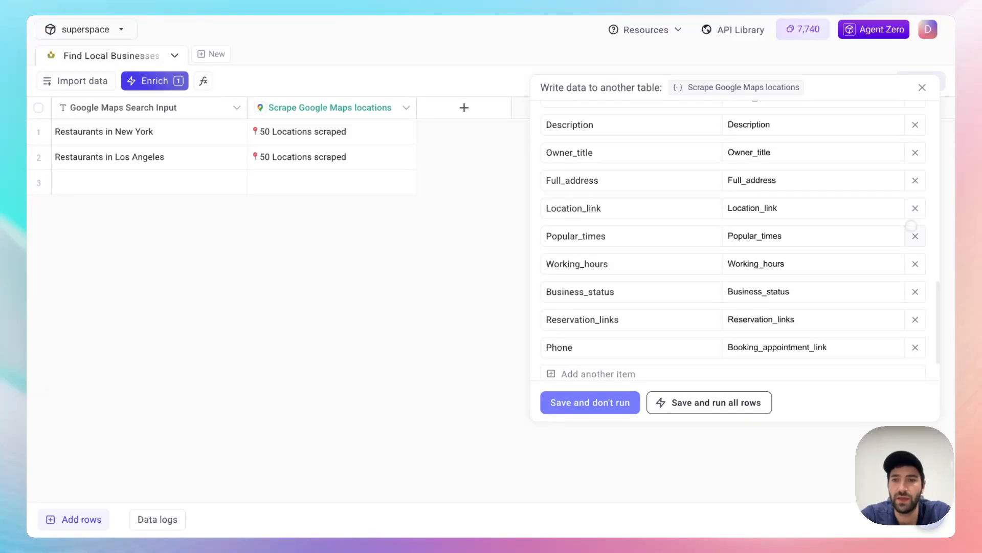
left_click(914, 236)
left_click(915, 236)
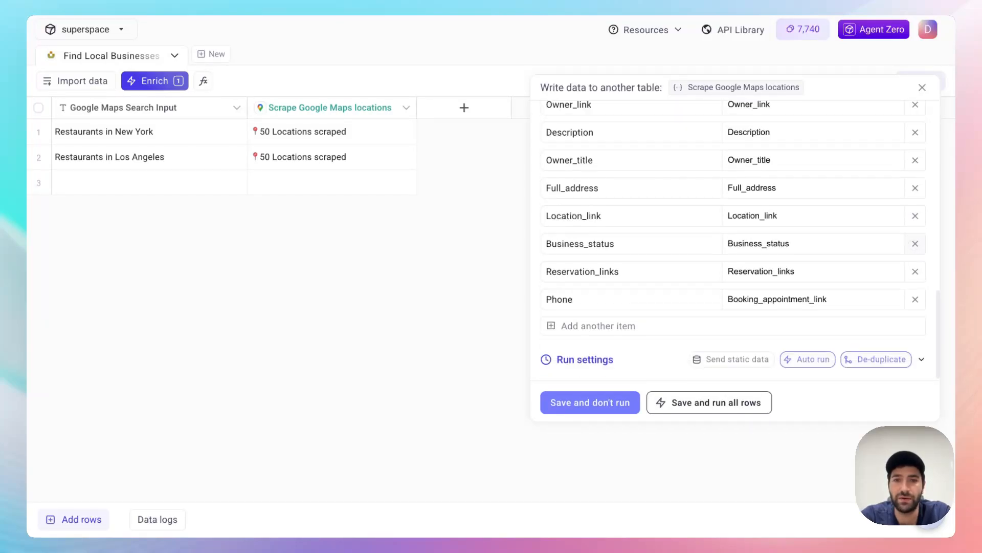
Remove the Business_status column from the mapping and save the table export without running it
left_click(915, 244)
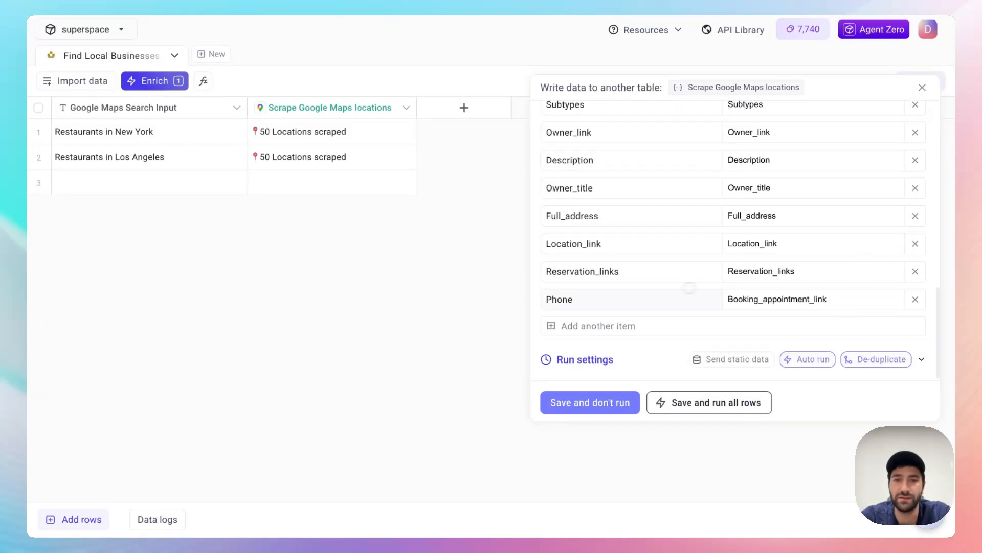
scroll(689, 288, "up", 8)
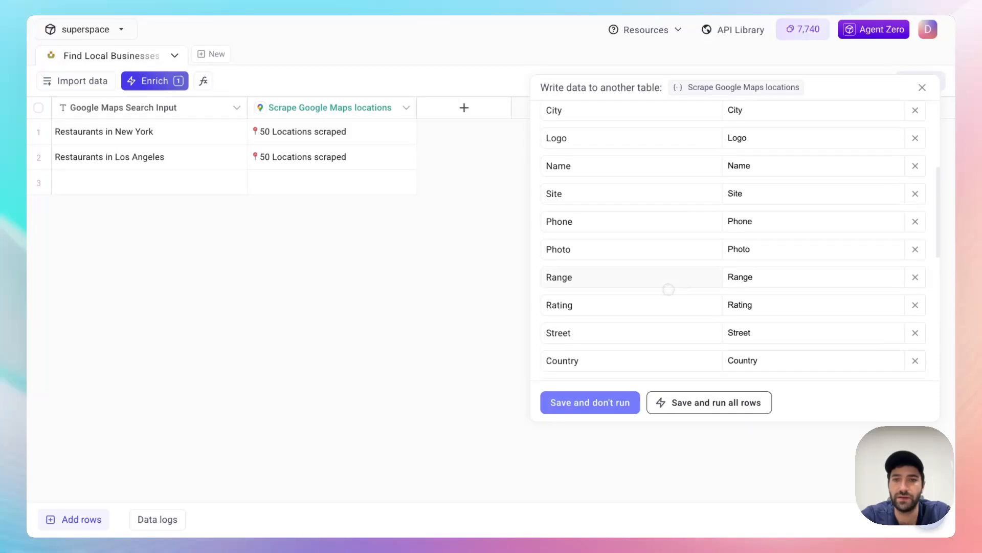
scroll(890, 231, "up", 3)
scroll(630, 359, "down", 10)
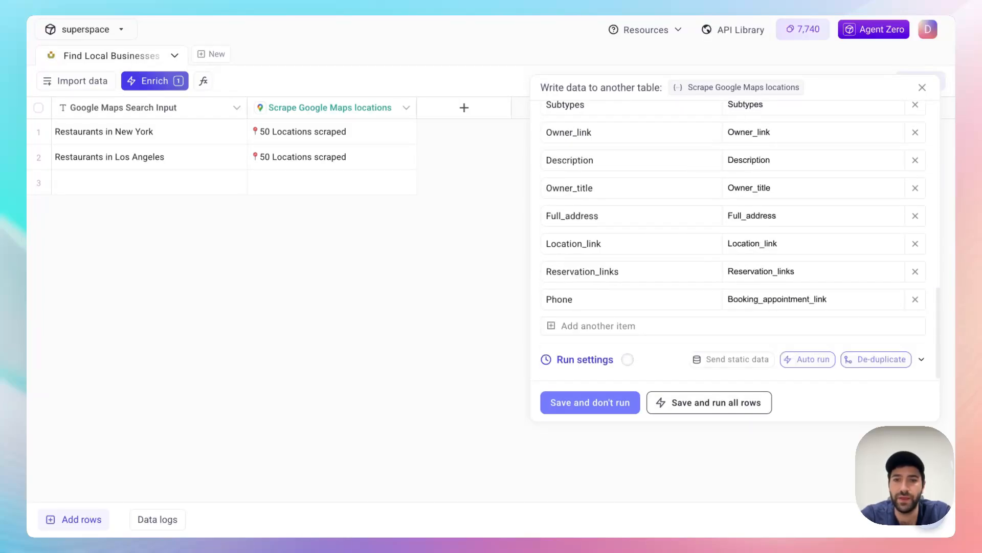
left_click(588, 402)
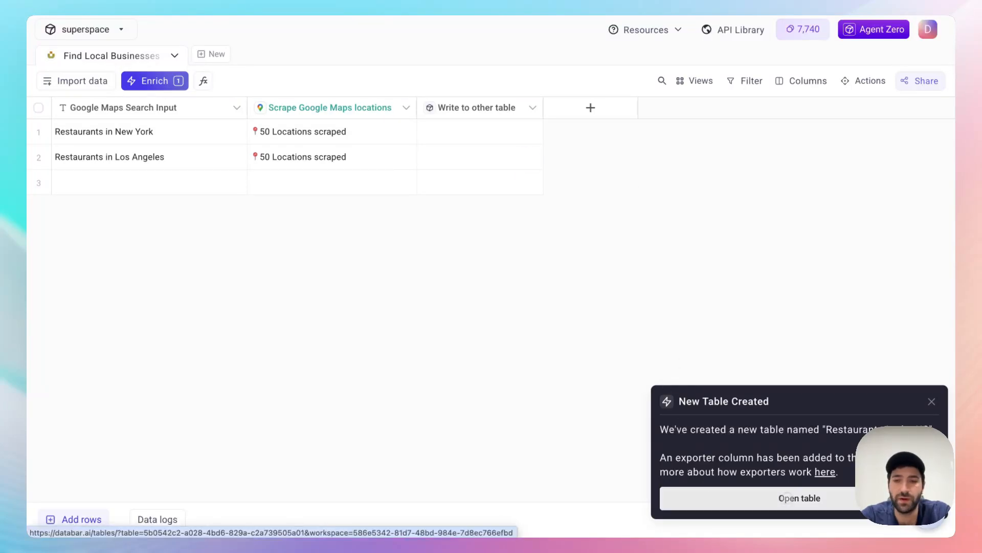
Look at the new table and run the export for the Restaurants in New York and Restaurants in Los Angeles rows
left_click(786, 499)
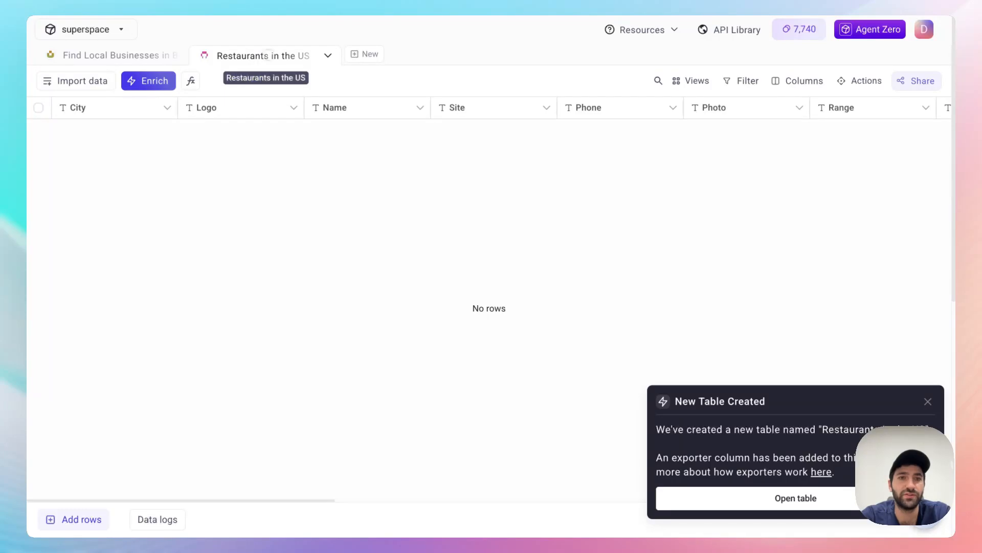
left_click(117, 54)
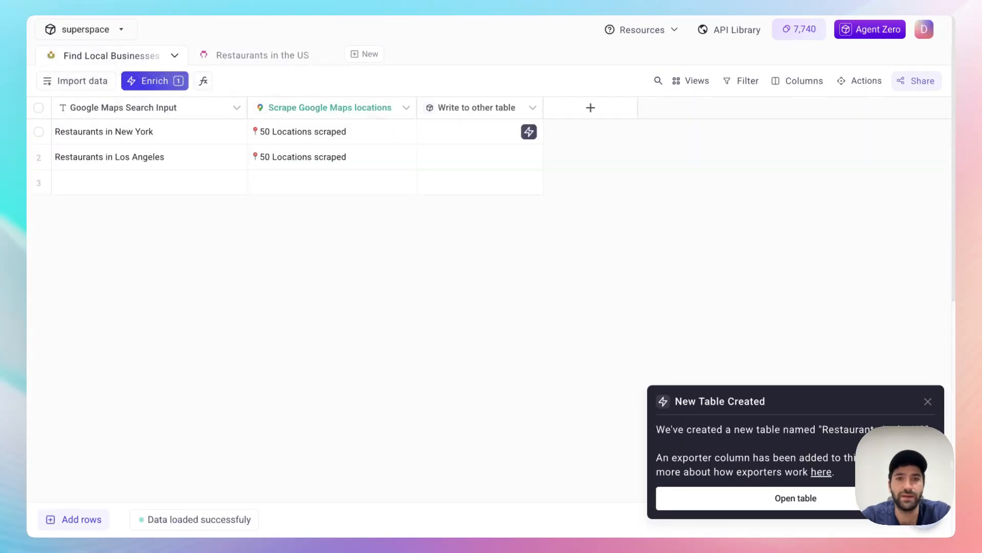
left_click(529, 132)
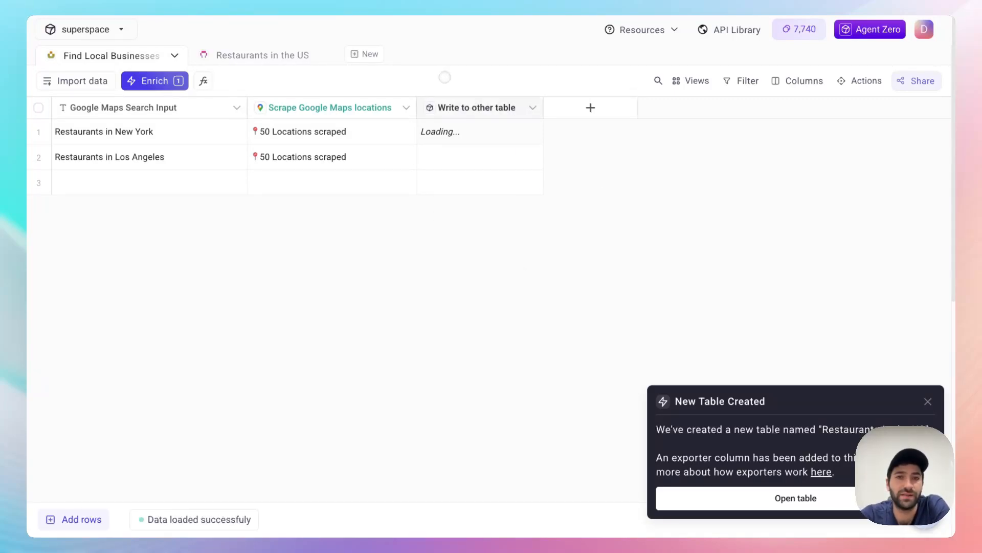
left_click(527, 157)
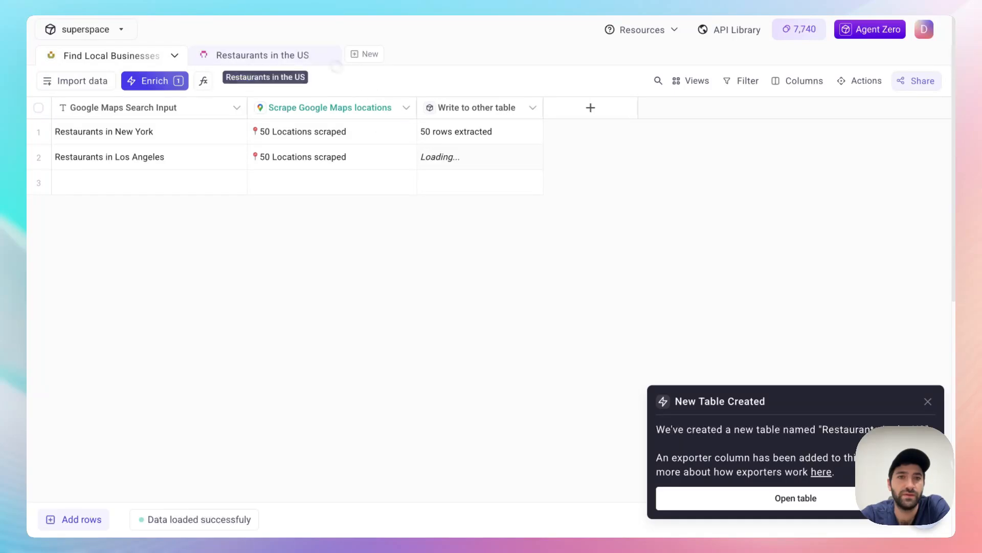
Examine the rows and columns written to the "Restaurants in the US" table
left_click(263, 55)
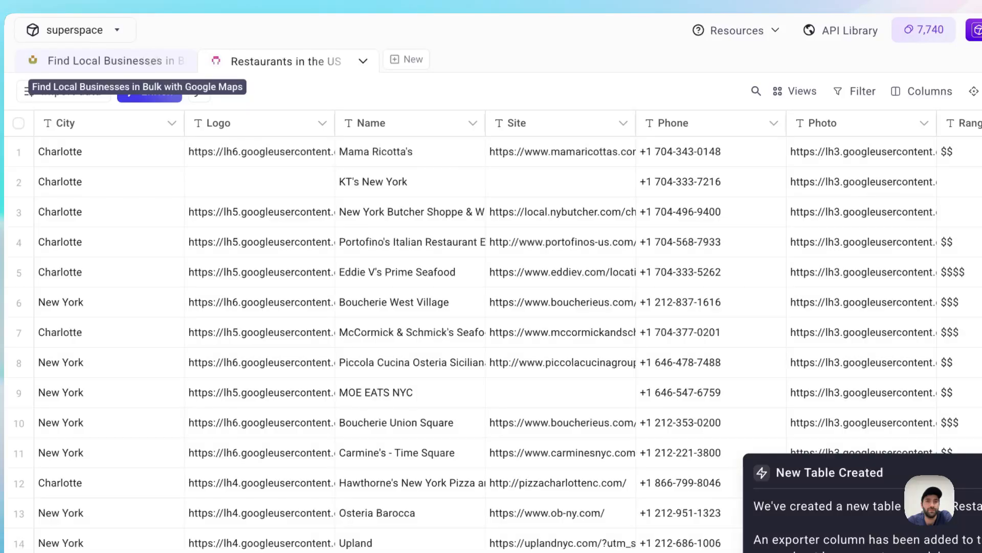
scroll(489, 348, "down", 1)
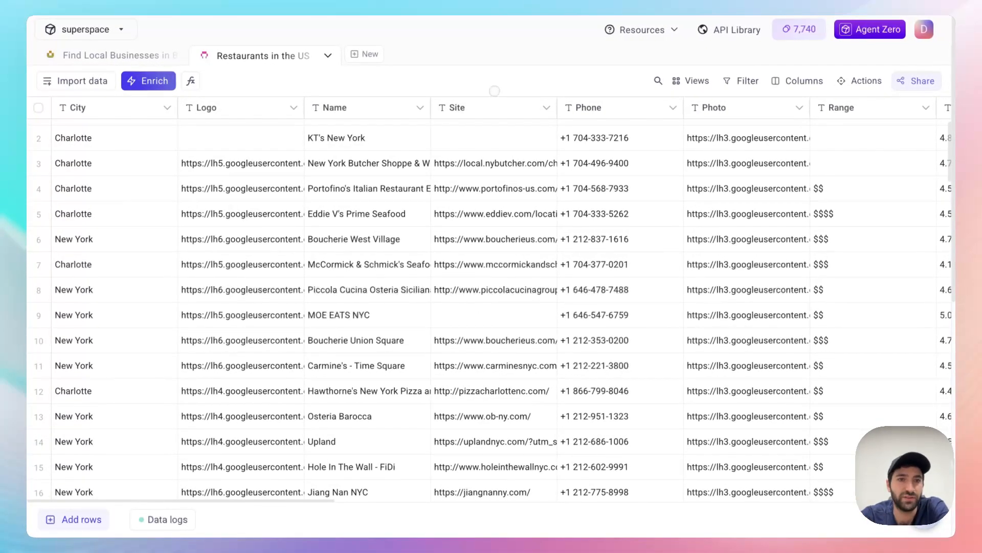
scroll(427, 195, "up", 1)
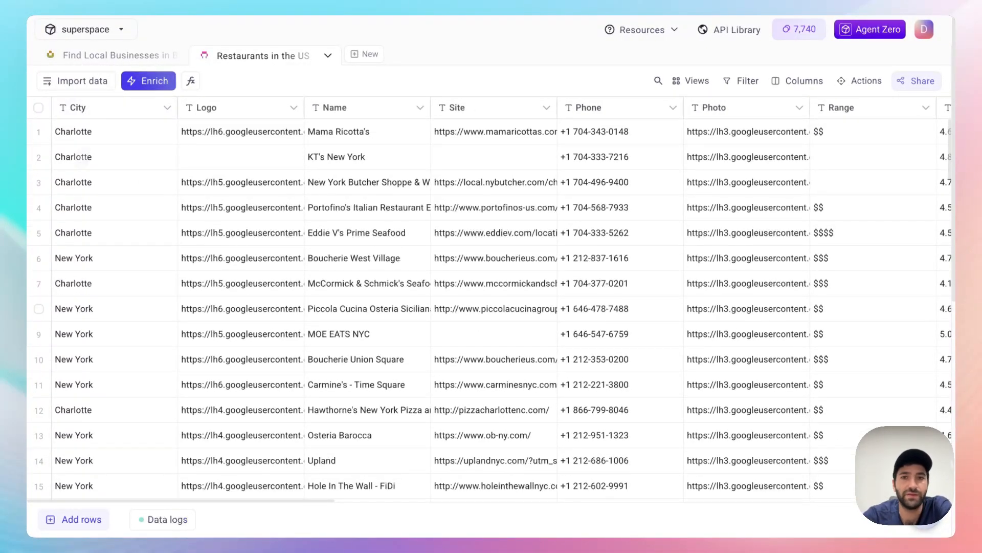
scroll(483, 338, "right", 3)
scroll(483, 338, "right", 15)
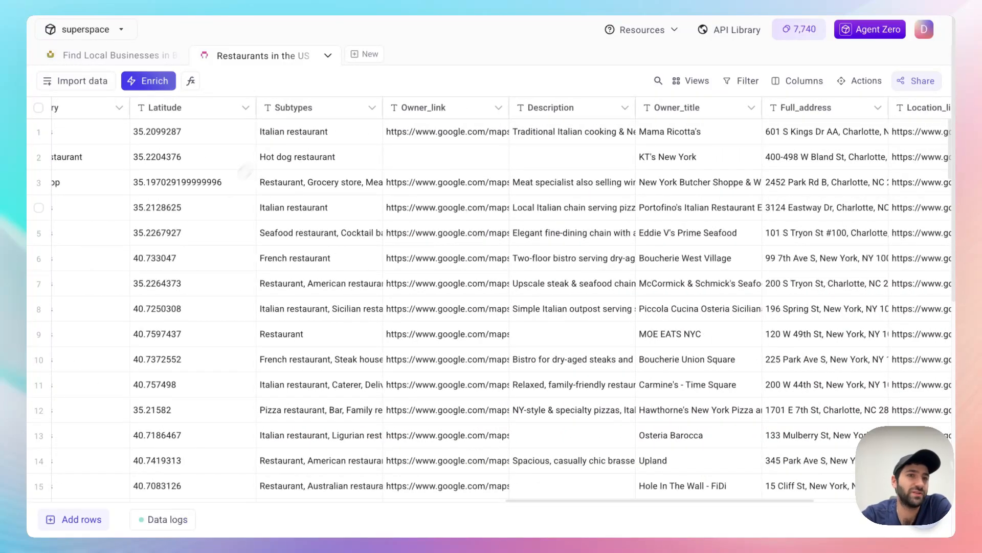
Browse the enrichments available for the restaurants table, including those for searching contacts at a company, and close the list
left_click(148, 81)
scroll(104, 420, "down", 5)
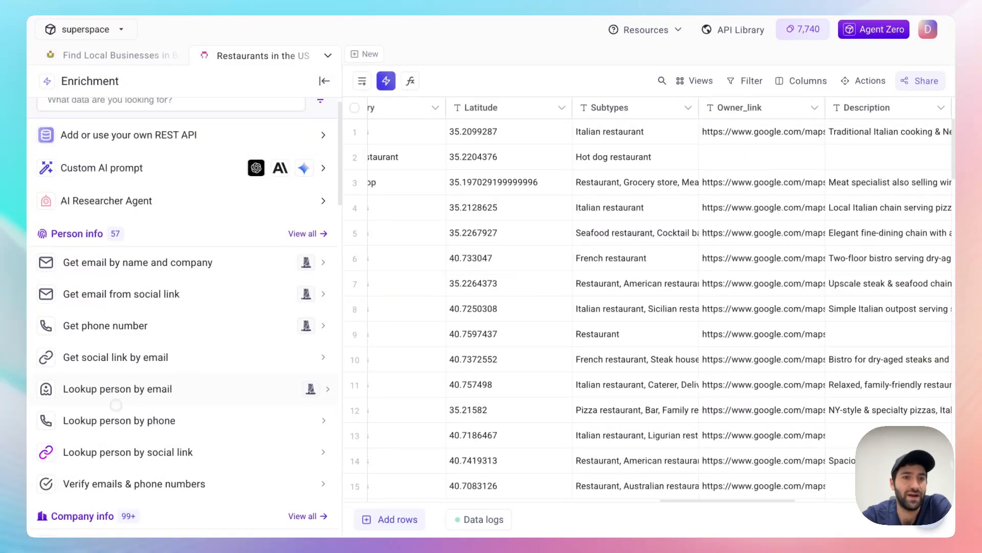
left_click(104, 423)
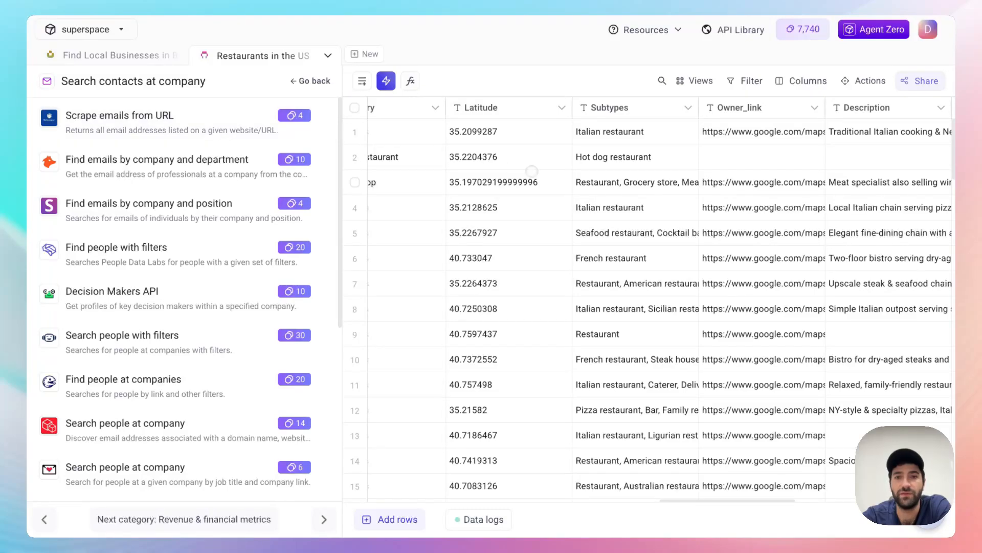
left_click(311, 81)
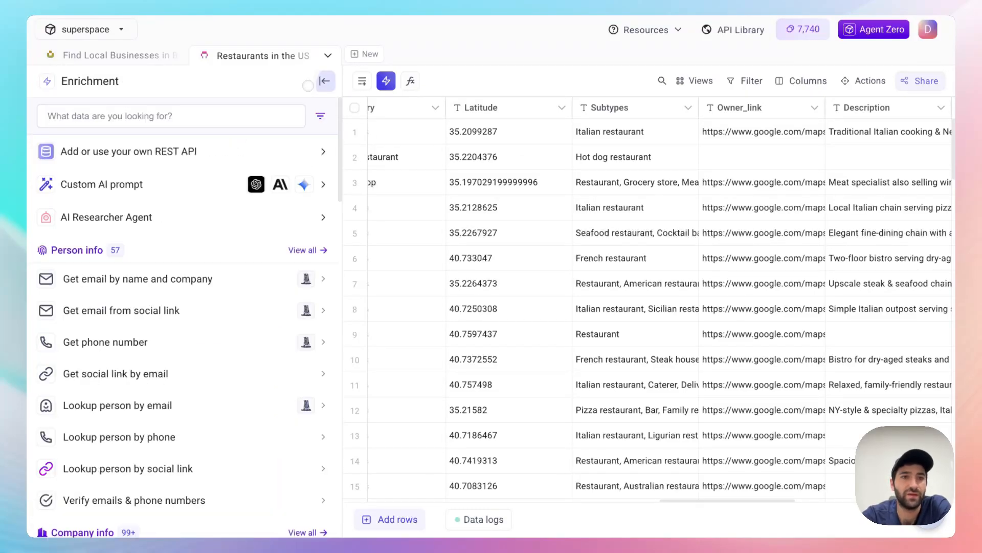
scroll(190, 348, "down", 3)
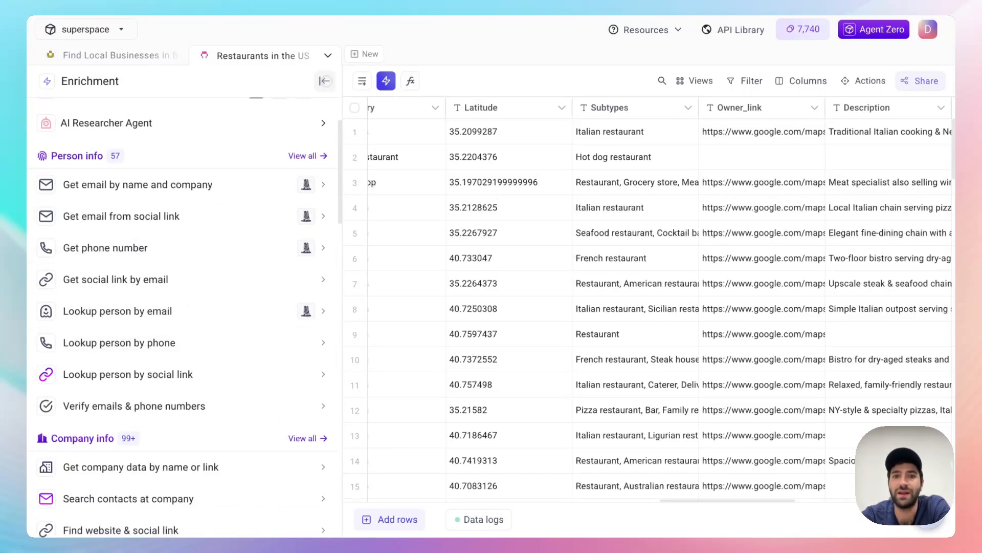
left_click(327, 80)
Review the restaurants' site, phone and rating columns and return to the "Find Local Businesses in Bulk with Google Maps" table
scroll(315, 189, "right", 1)
scroll(309, 195, "left", 20)
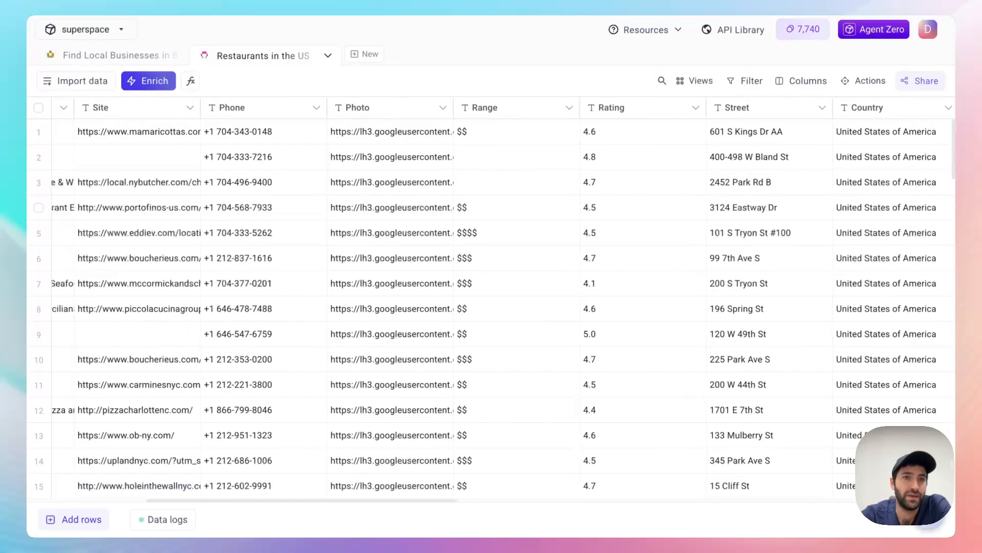
left_click(118, 56)
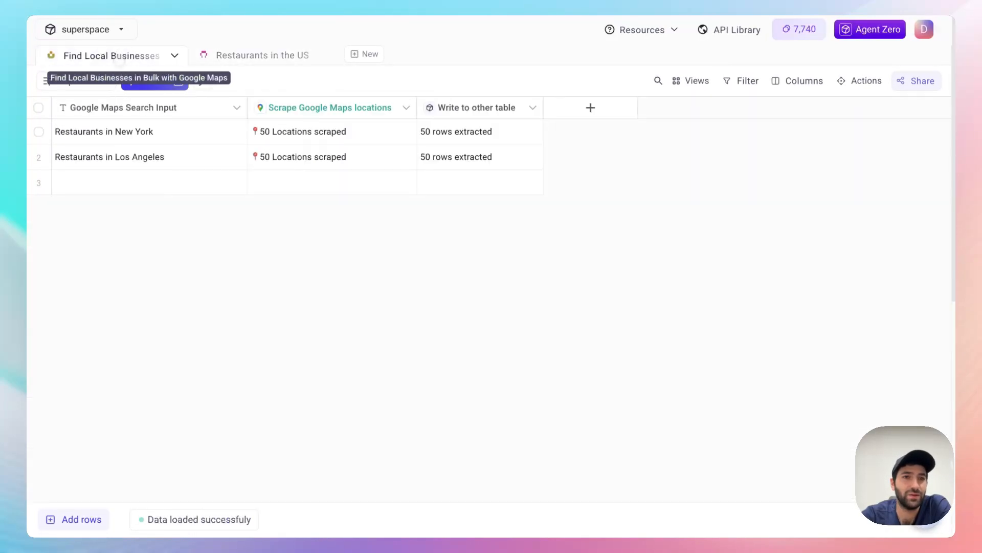